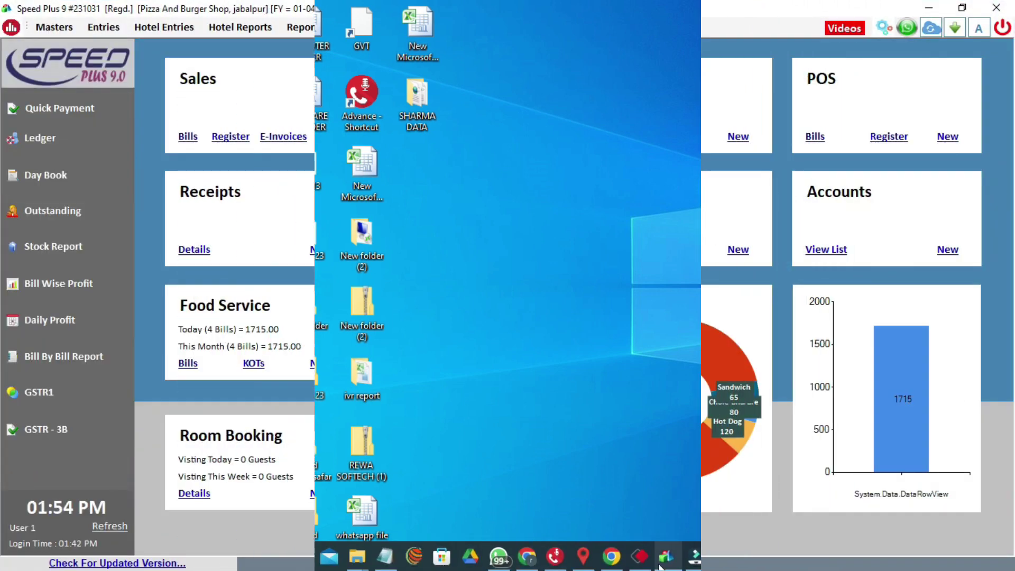
Refresh the dashboard and open the list of items to review the existing menu items.
{"action": "left_click", "coordinate": [116, 526]}
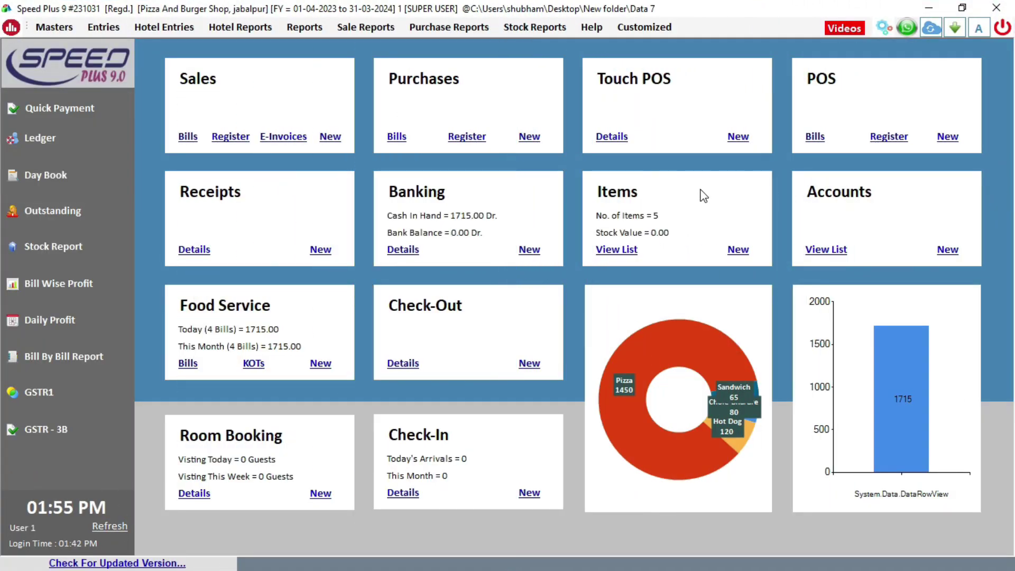
{"action": "left_click", "coordinate": [639, 203]}
{"action": "left_click", "coordinate": [621, 249]}
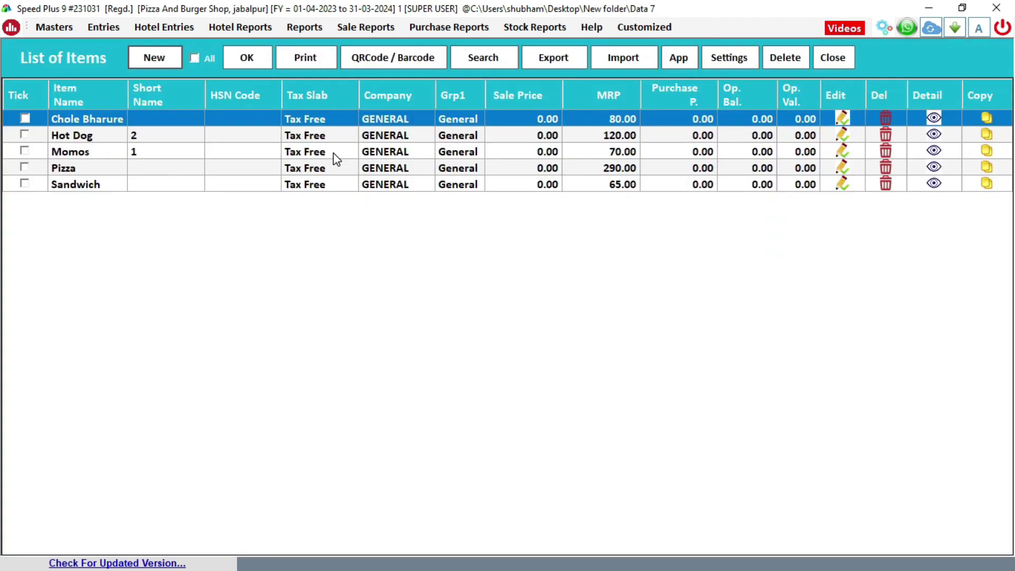
{"action": "left_click", "coordinate": [276, 180]}
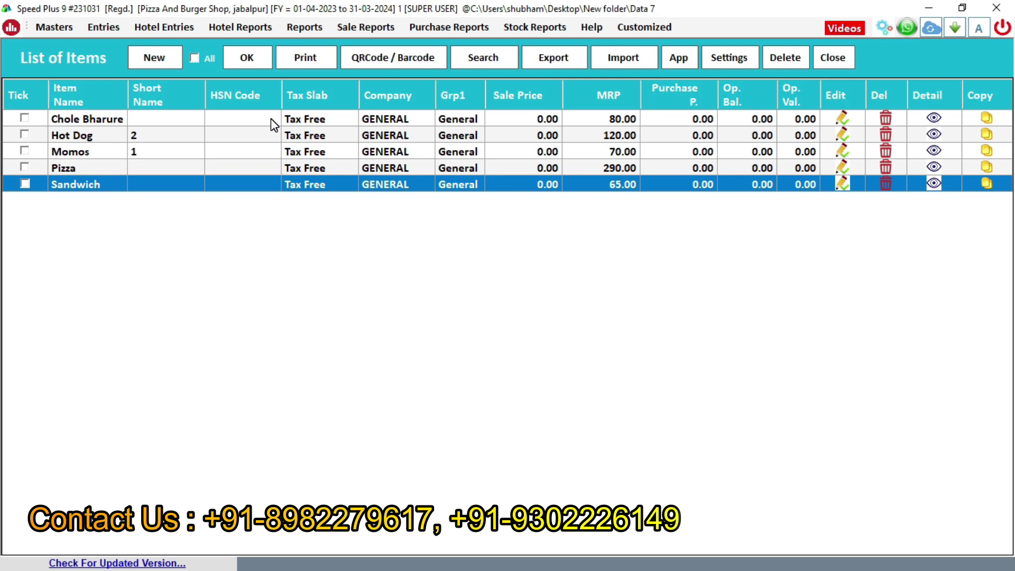
View the Hot Dog item's record from the item list, then close the record and the list.
{"action": "left_click", "coordinate": [233, 136]}
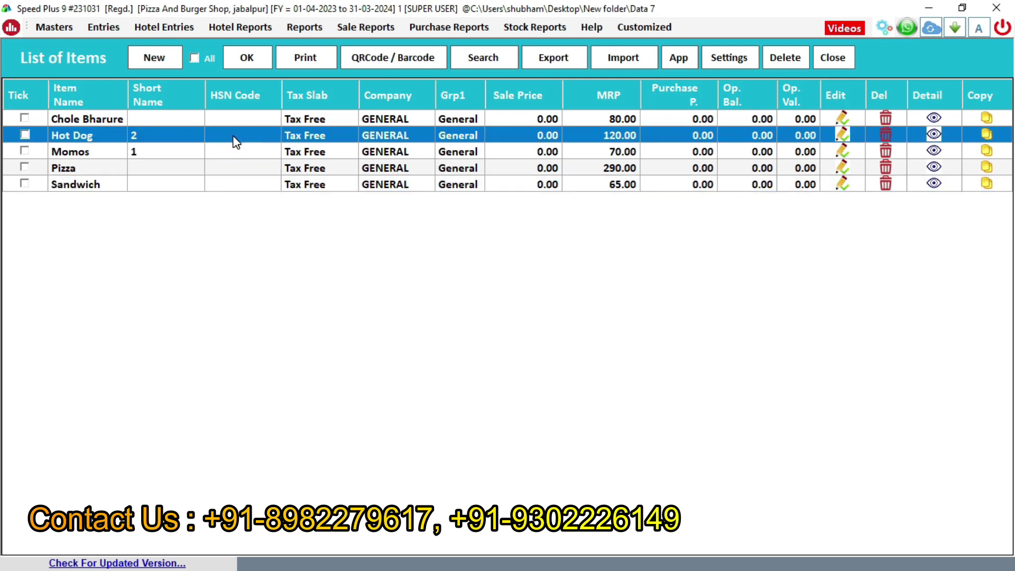
{"action": "double_click", "coordinate": [236, 142]}
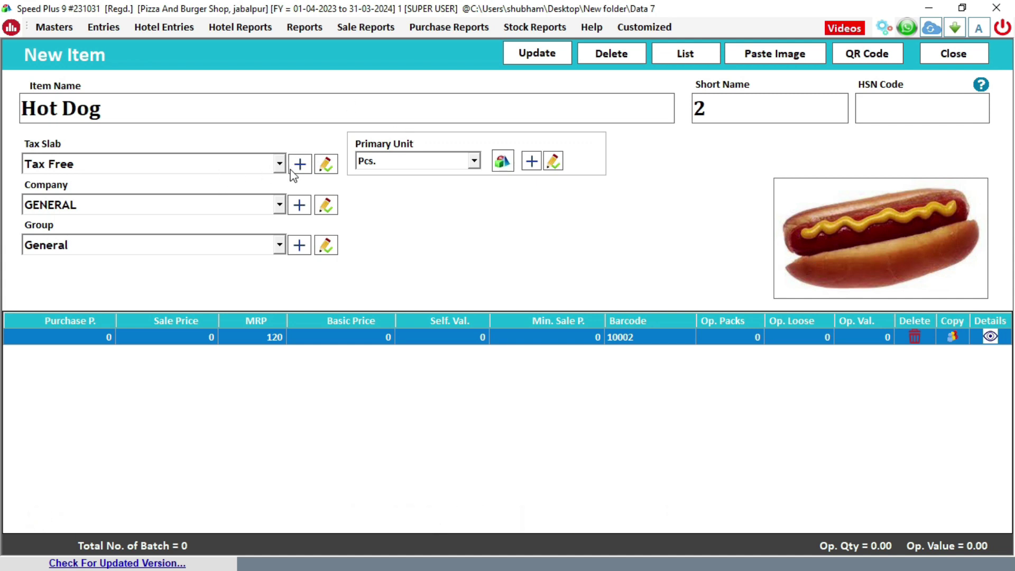
{"action": "key", "text": "Escape"}
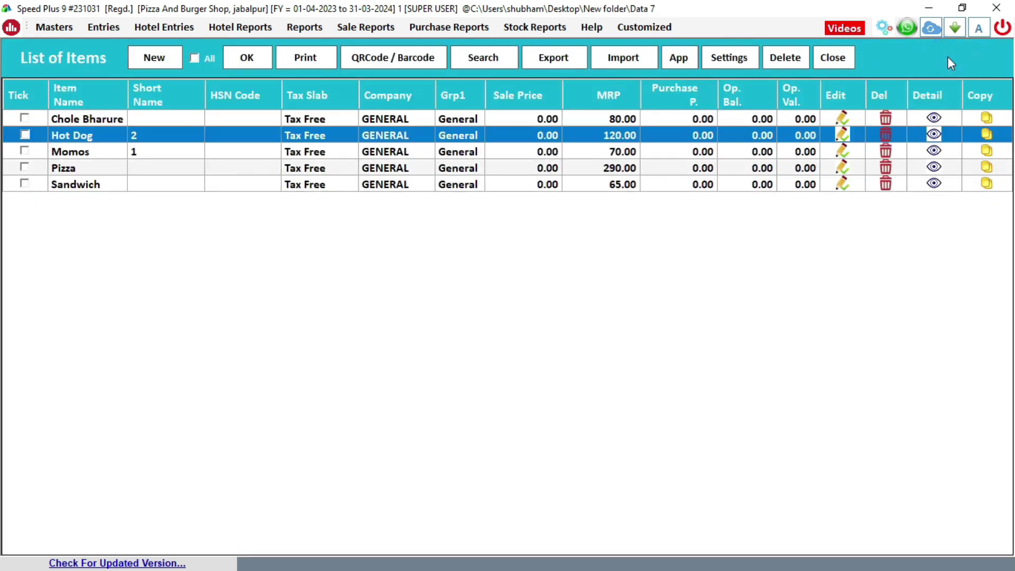
{"action": "left_click", "coordinate": [840, 58]}
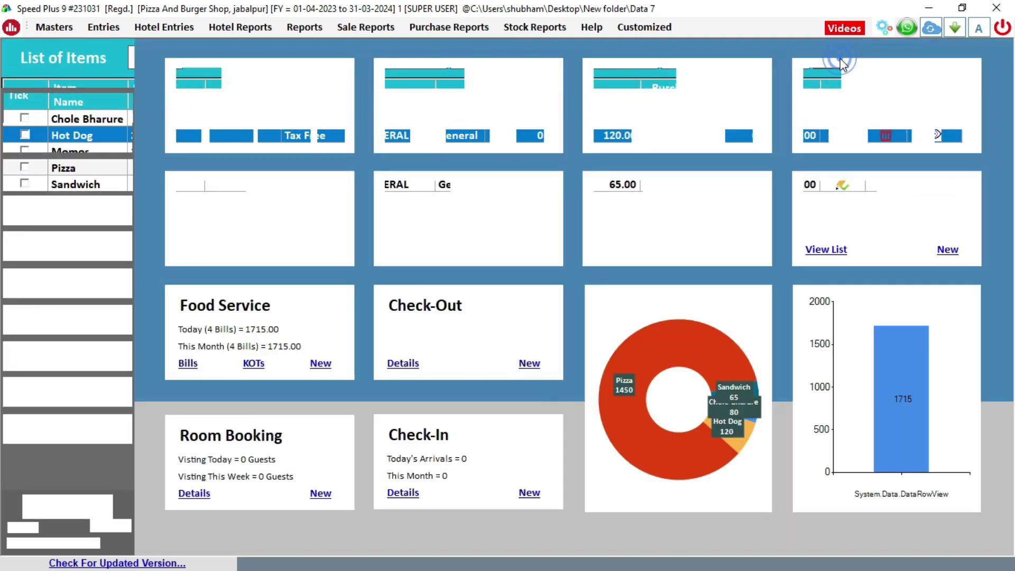
Start a new item named Coffee with the Tax Free tax slab, keeping company GENERAL and group General.
{"action": "left_click", "coordinate": [737, 248]}
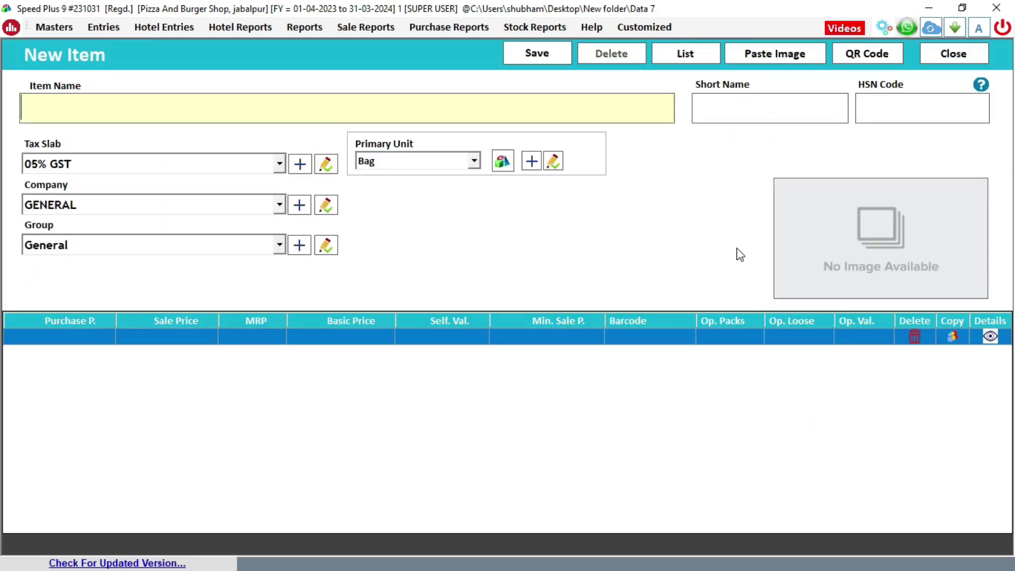
{"action": "left_click", "coordinate": [368, 111]}
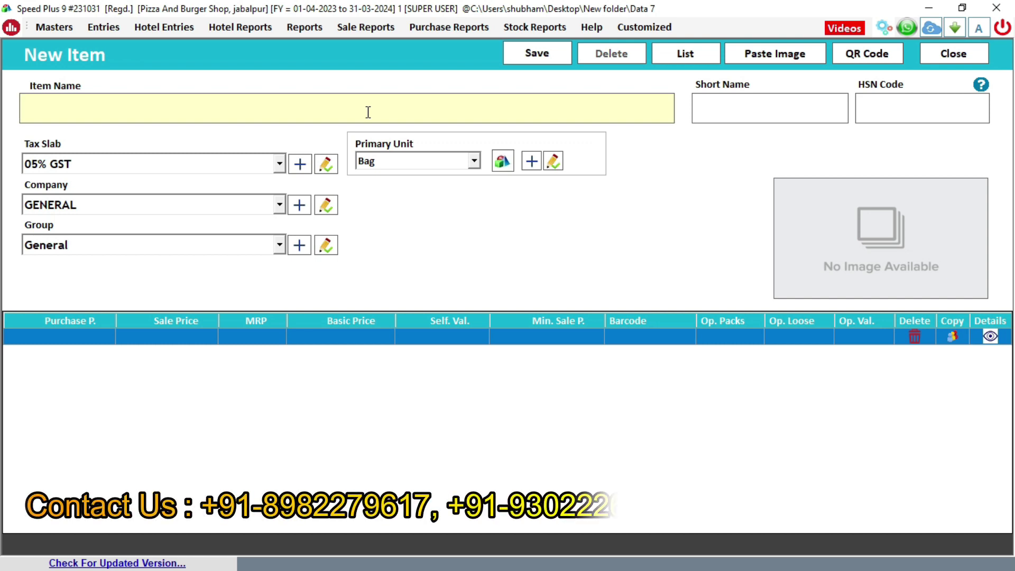
{"action": "type", "text": "coff"}
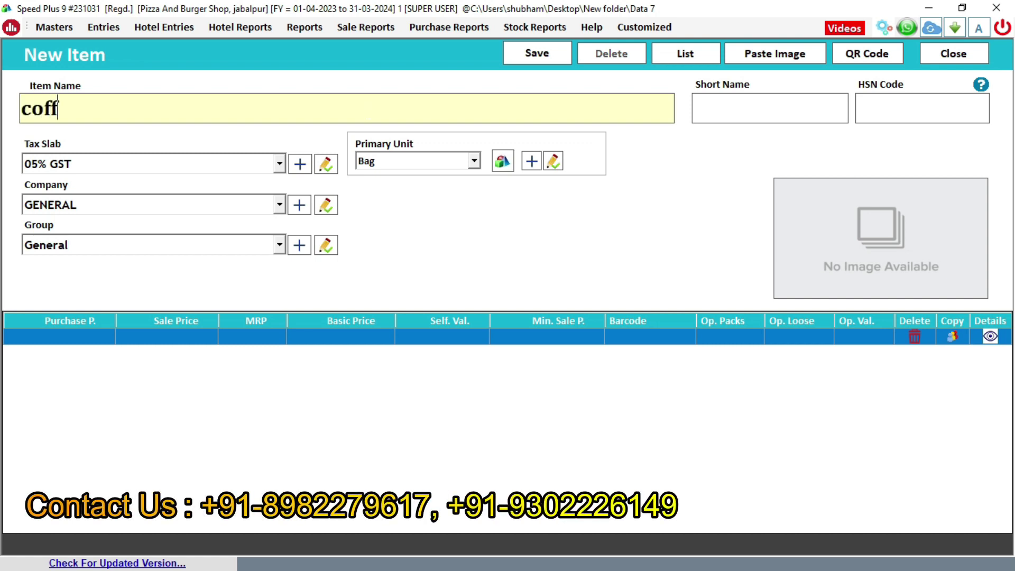
{"action": "type", "text": "ee"}
{"action": "key", "text": "Return"}
{"action": "key", "text": "Return"}
{"action": "key", "text": "Return"}
{"action": "key", "text": "Down"}
{"action": "key", "text": "Down"}
{"action": "key", "text": "Down"}
{"action": "key", "text": "Down"}
{"action": "key", "text": "Return"}
{"action": "key", "text": "Return"}
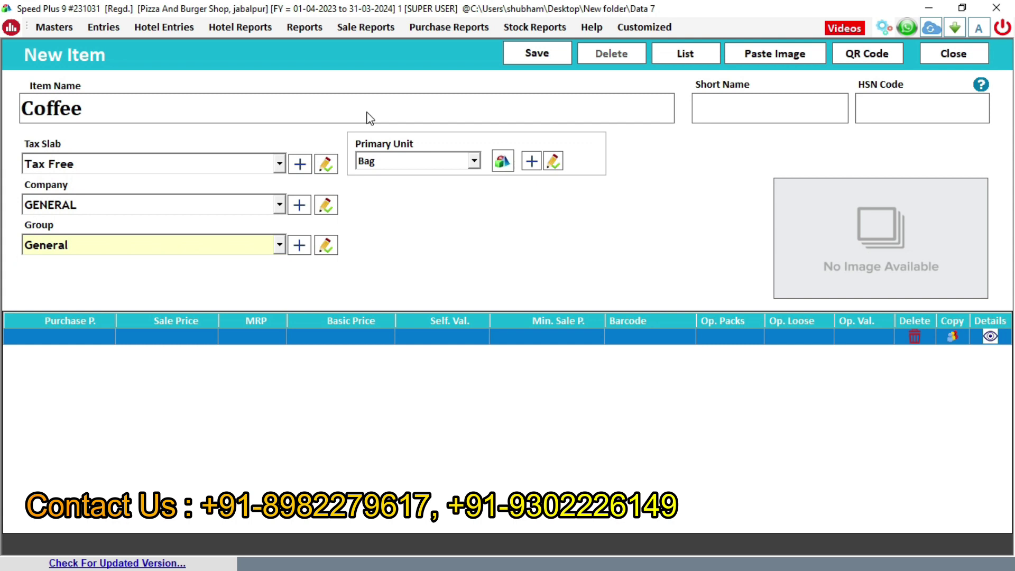
Look through the available primary units for one that suits the Coffee item.
{"action": "key", "text": "Return"}
{"action": "key", "text": "Down"}
{"action": "key", "text": "Down"}
{"action": "key", "text": "Down"}
{"action": "key", "text": "Down"}
{"action": "key", "text": "Down"}
{"action": "key", "text": "Down"}
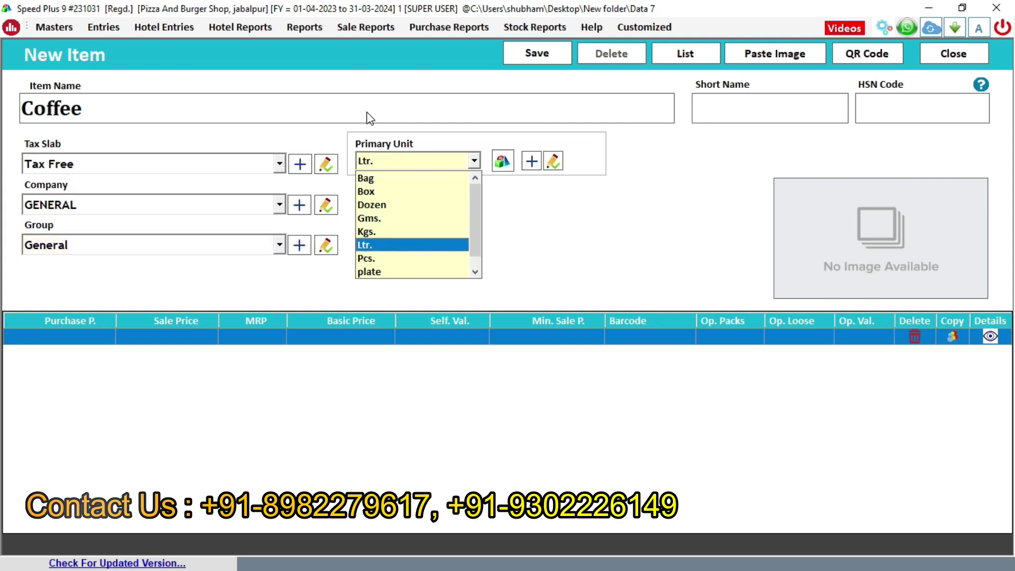
{"action": "key", "text": "Down"}
{"action": "key", "text": "Up"}
{"action": "key", "text": "Up"}
{"action": "key", "text": "Up"}
{"action": "key", "text": "Up"}
{"action": "key", "text": "Up"}
{"action": "key", "text": "Up"}
{"action": "key", "text": "Up"}
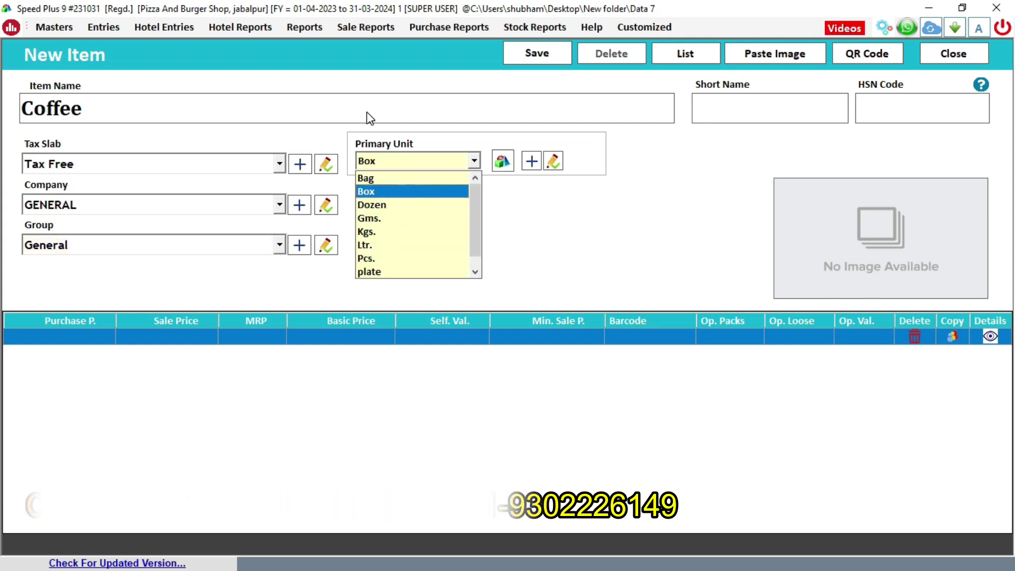
Create a new unit named cup and use it as the Coffee item's primary unit.
{"action": "left_click", "coordinate": [531, 161]}
{"action": "type", "text": "cup"}
{"action": "left_click", "coordinate": [650, 208]}
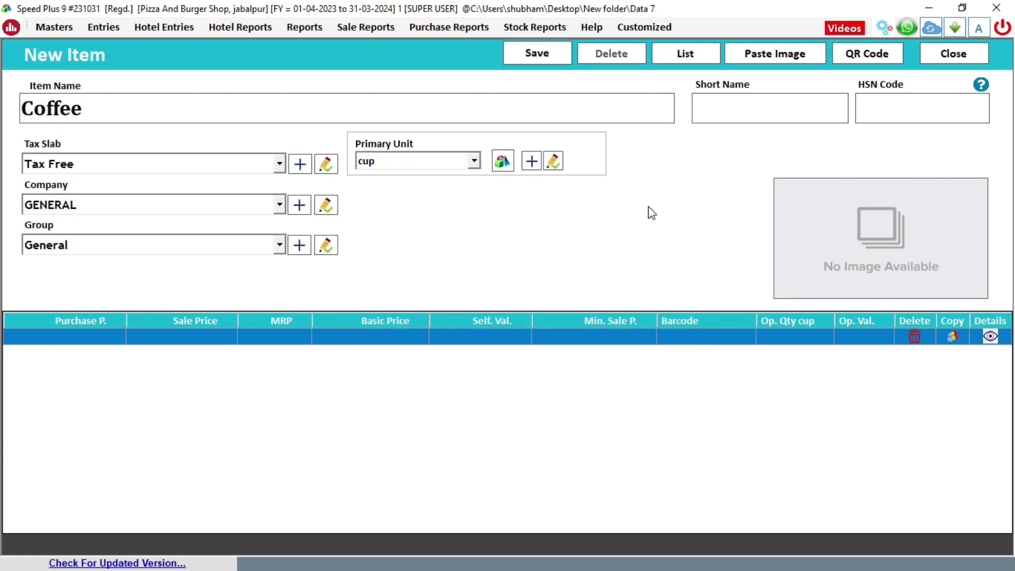
Set the Coffee item's MRP to 45, save the item and close the item form.
{"action": "left_click", "coordinate": [272, 341]}
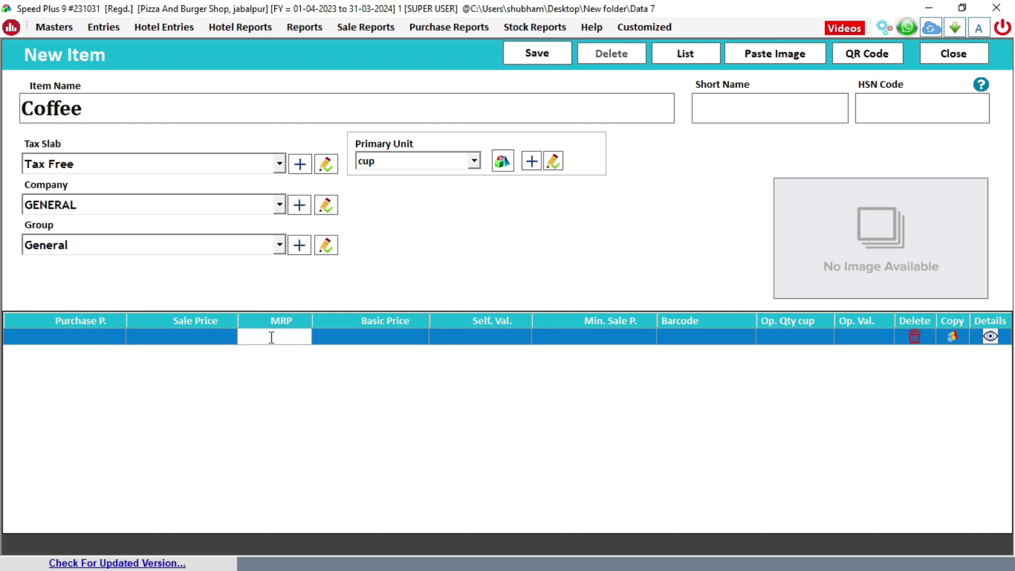
{"action": "type", "text": "45"}
{"action": "key", "text": "Return"}
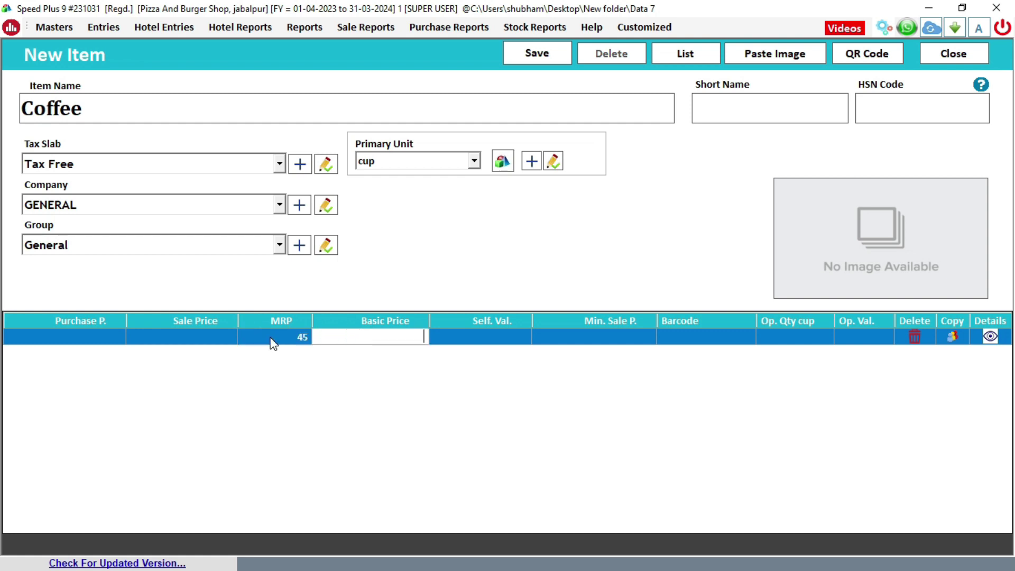
{"action": "left_click", "coordinate": [537, 53]}
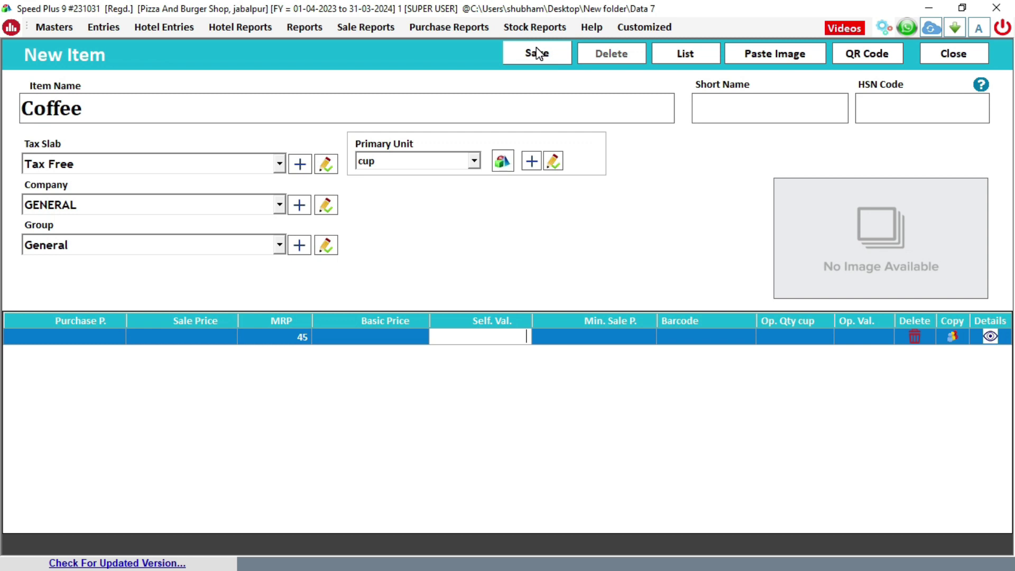
{"action": "left_click", "coordinate": [537, 53]}
{"action": "left_click", "coordinate": [558, 346]}
{"action": "left_click", "coordinate": [955, 55]}
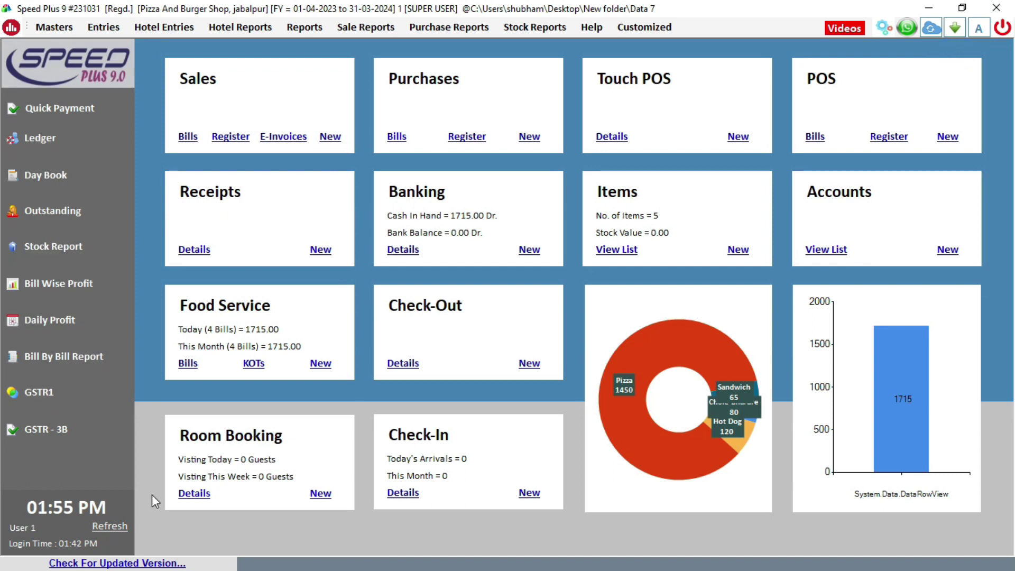
Refresh the dashboard and open a new food service order for the take away table on the Ground Floor.
{"action": "left_click", "coordinate": [116, 525]}
{"action": "left_click", "coordinate": [302, 300]}
{"action": "left_click", "coordinate": [319, 363]}
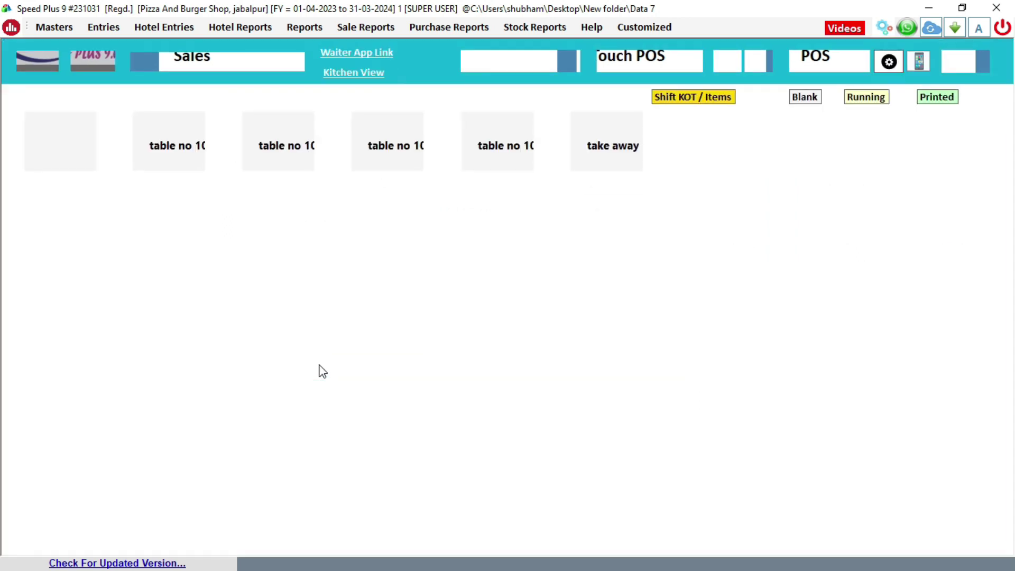
{"action": "left_click", "coordinate": [33, 62]}
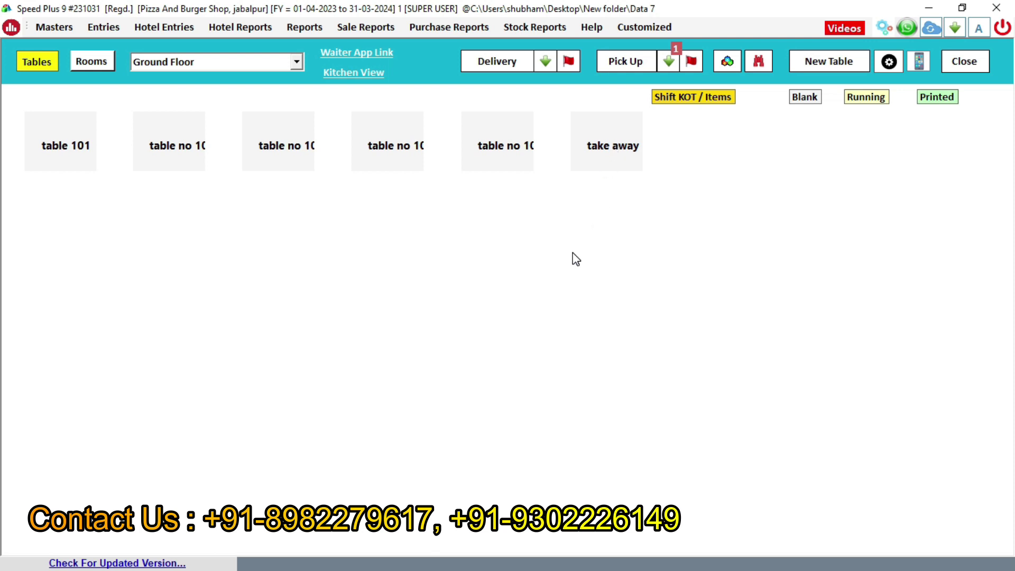
{"action": "left_click", "coordinate": [611, 140]}
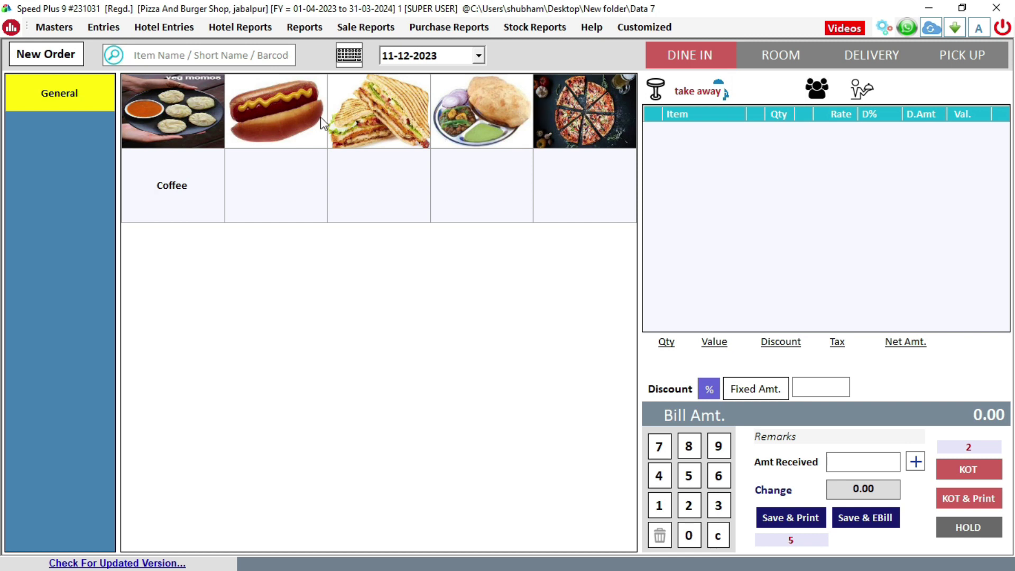
Add four Sandwiches to the take away order and save it as an e-bill.
{"action": "left_click", "coordinate": [377, 113]}
{"action": "left_click", "coordinate": [376, 113]}
{"action": "left_click", "coordinate": [376, 113]}
{"action": "left_click", "coordinate": [376, 113]}
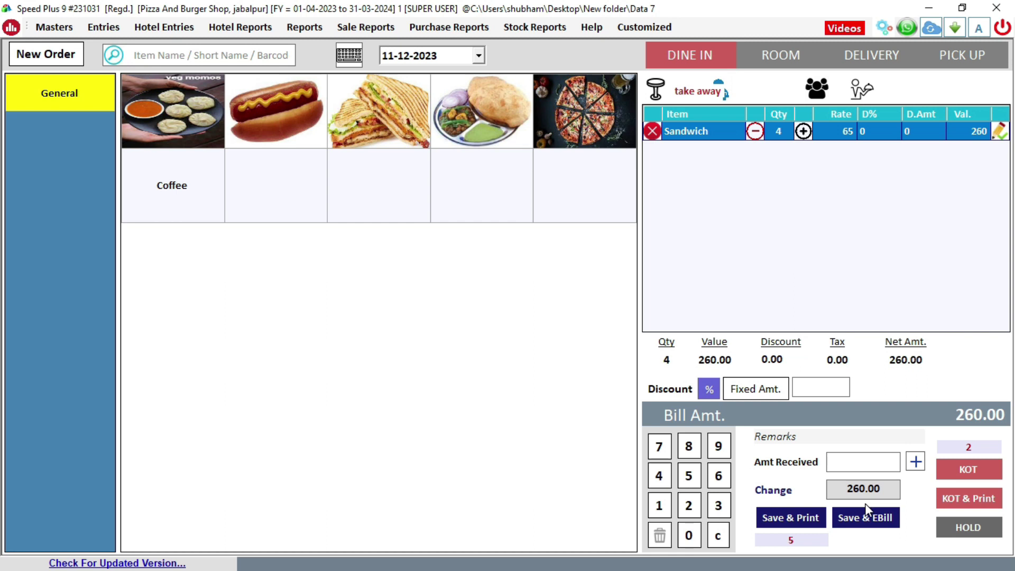
{"action": "left_click", "coordinate": [860, 519]}
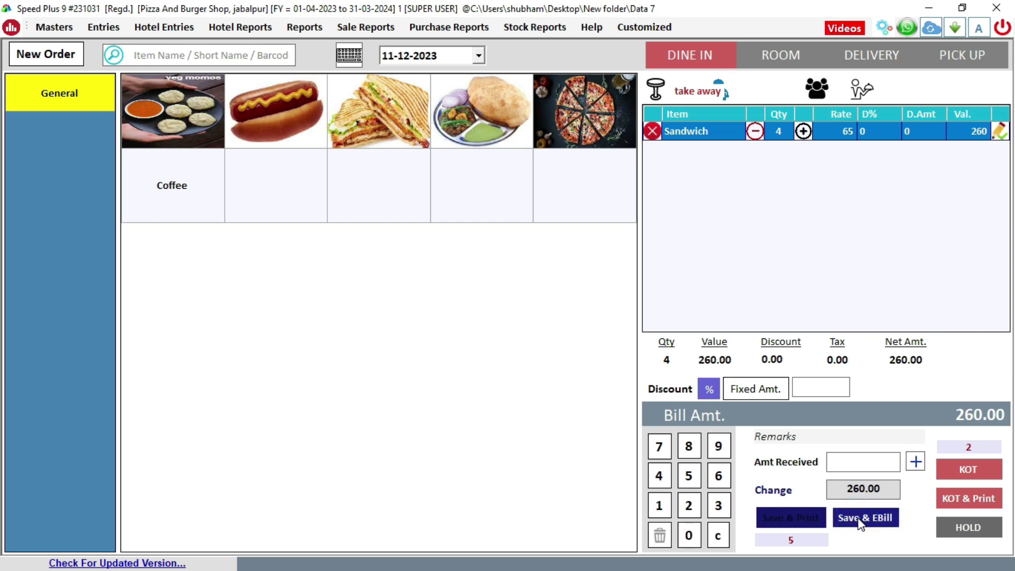